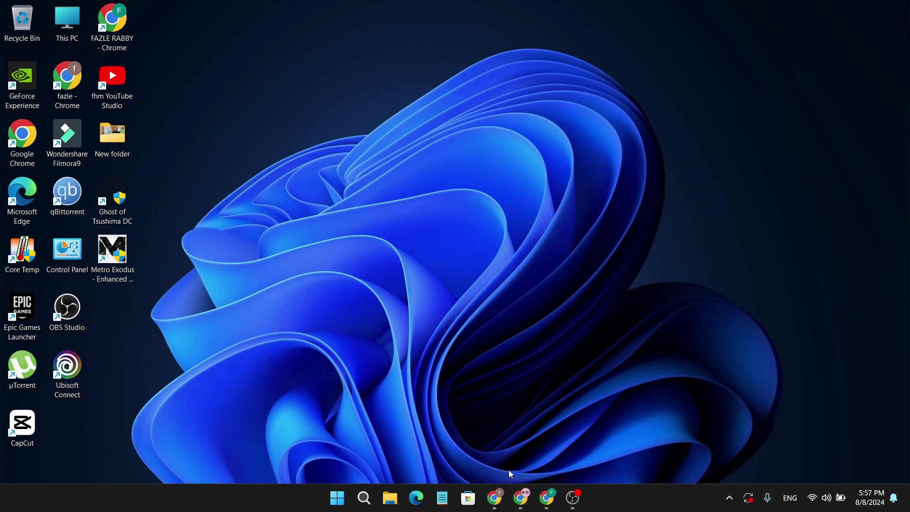
Step: Open the 'Java Software | Oracle' result from the oracle java search results in Chrome
left_click(517, 495)
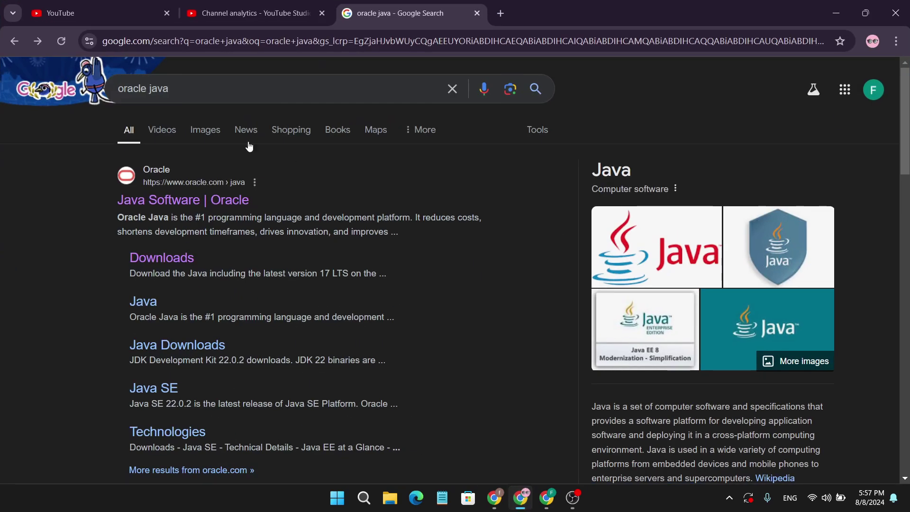
mouse_move(182, 93)
left_mouse_down()
mouse_move(124, 94)
mouse_move(170, 96)
left_mouse_up()
left_click(59, 130)
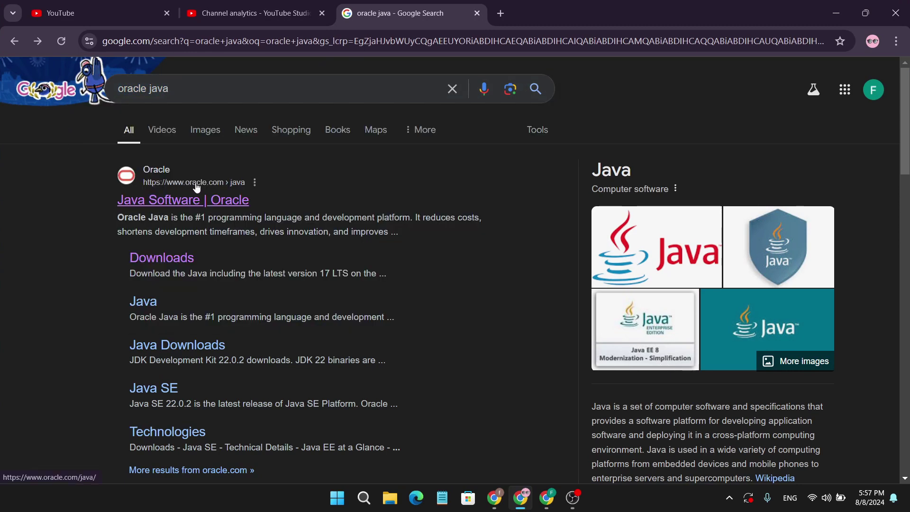
left_click(187, 203)
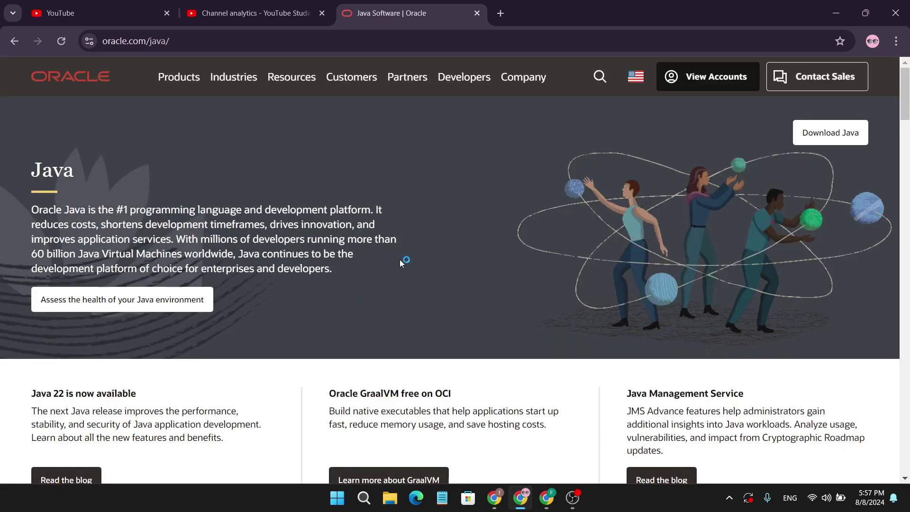
Step: Go to Oracle's Java Downloads page and scroll to the JDK 22 downloads
left_click(818, 141)
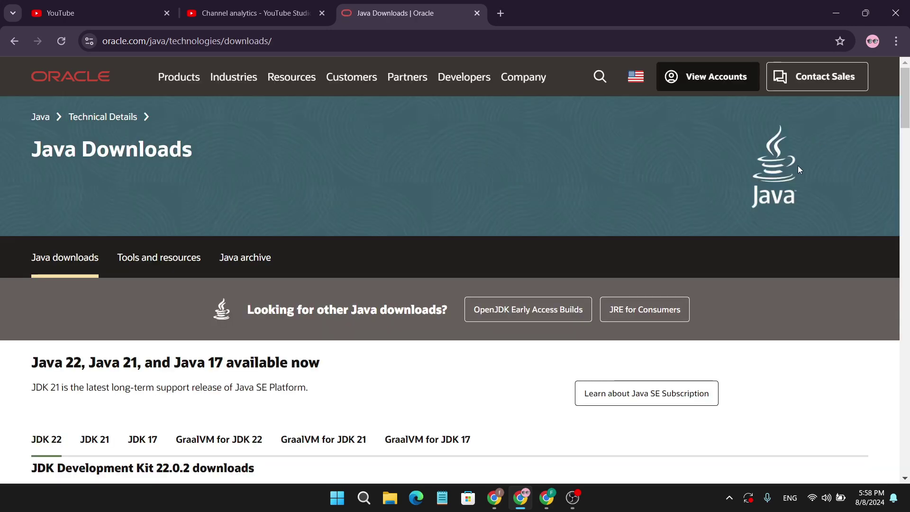
scroll(292, 311, "down", 4)
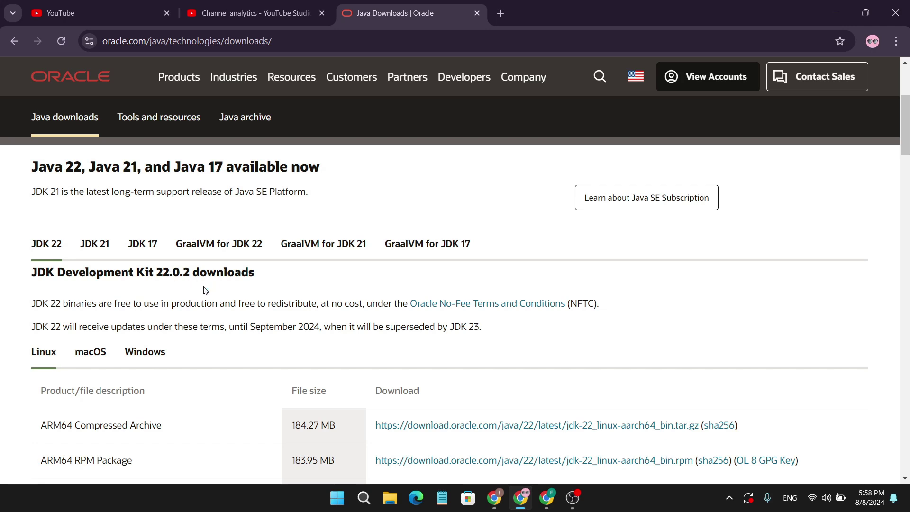
scroll(190, 284, "down", 4)
scroll(192, 284, "up", 4)
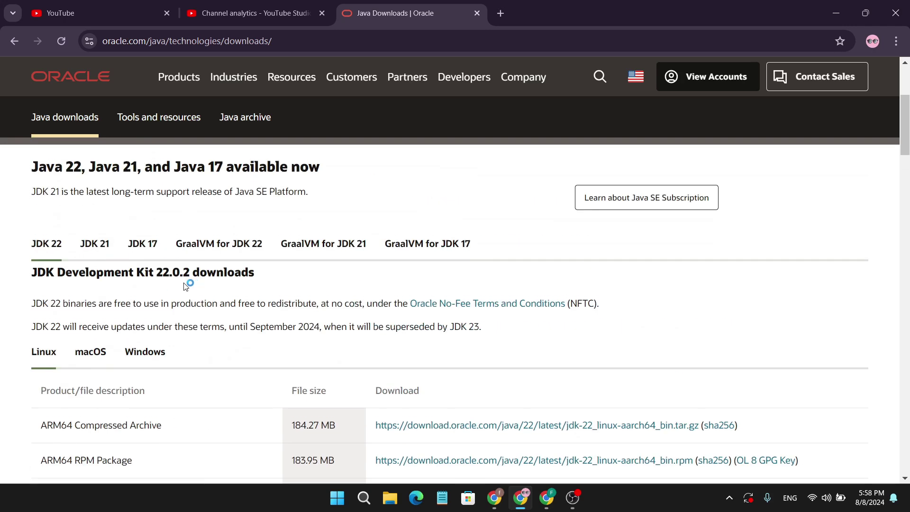
Step: Download the JDK 22 Windows x64 Installer and confirm jdk-22_windows-x64_bin.exe finished
left_click(151, 356)
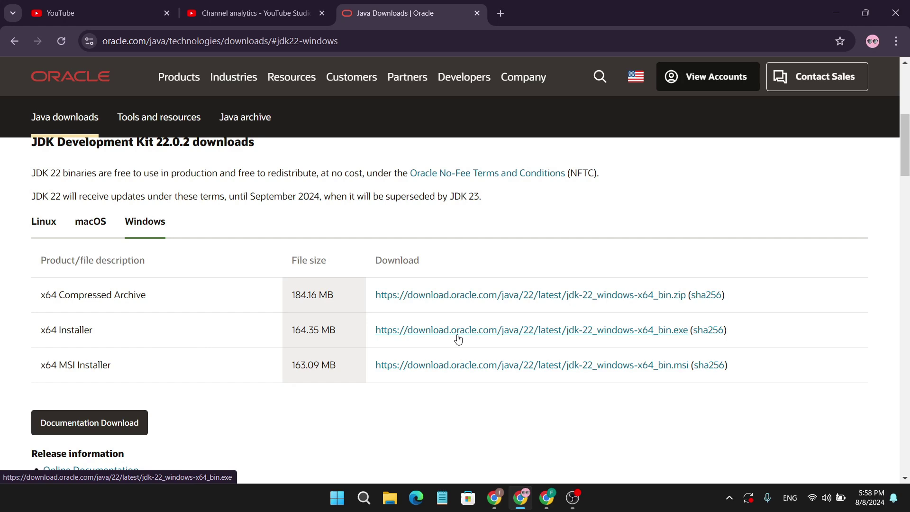
left_click(501, 335)
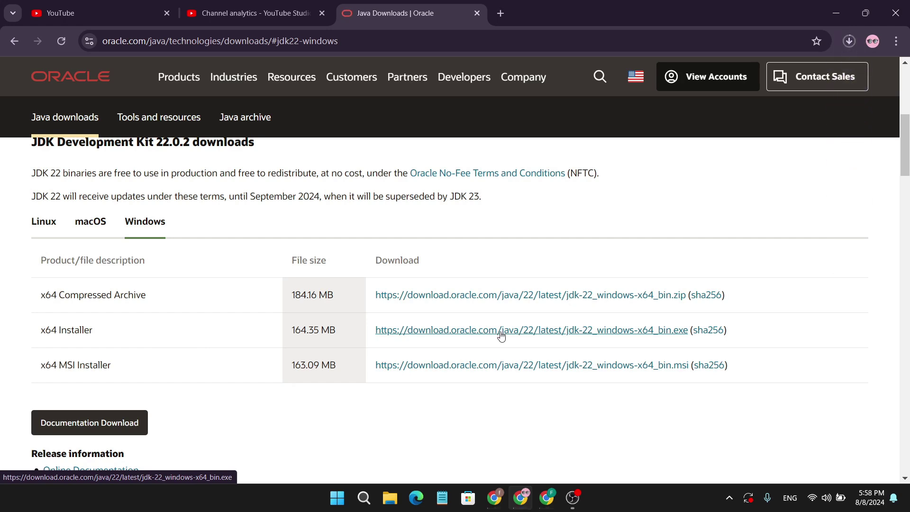
left_click(849, 41)
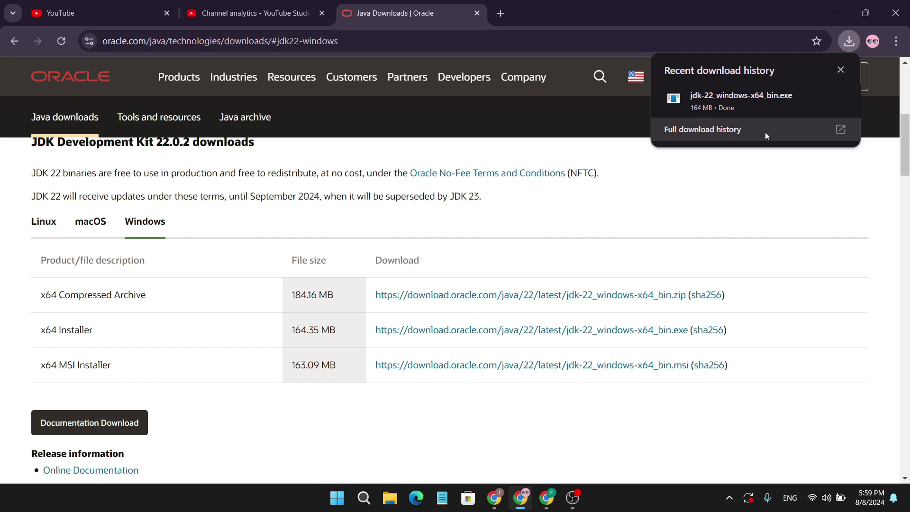
Step: Launch jdk-22_windows-x64_bin from the Downloads folder in File Explorer
left_click(815, 101)
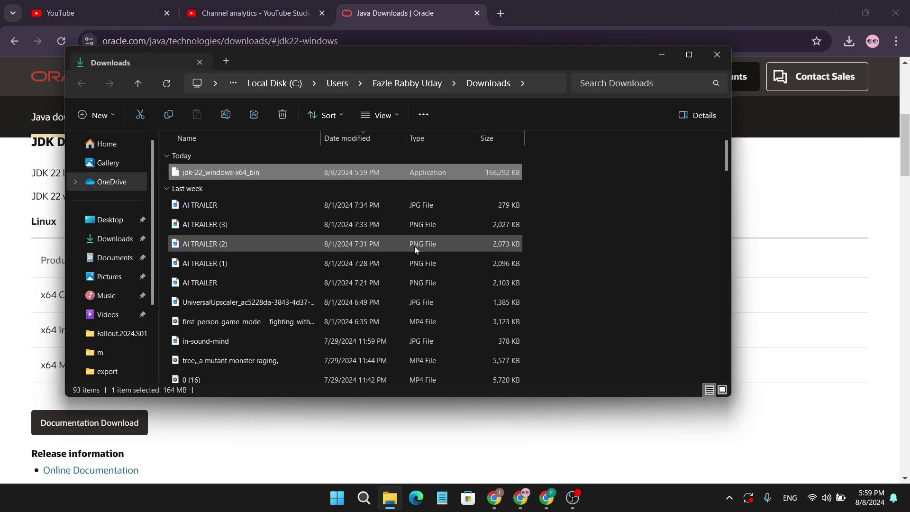
double_click(235, 173)
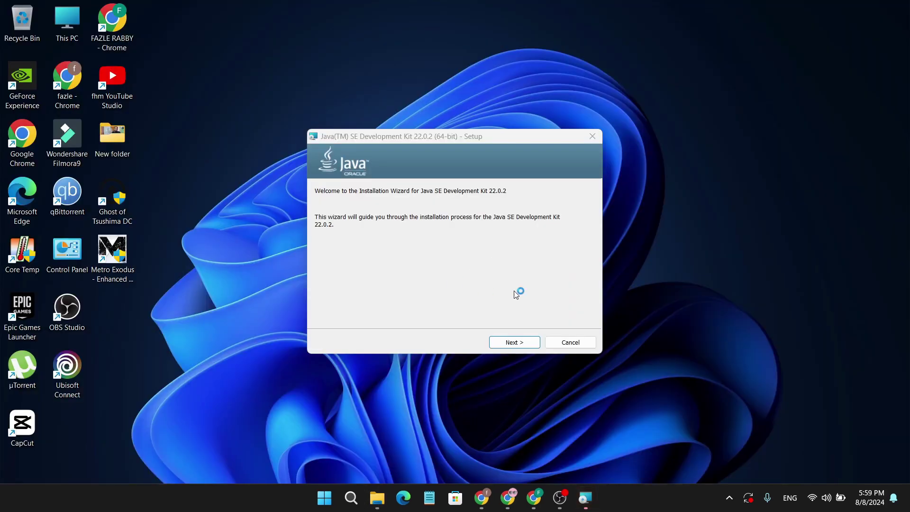
Step: Install JDK 22.0.2 into C:\Program Files\Java\jdk-22\ with default settings and close the wizard
left_click(508, 344)
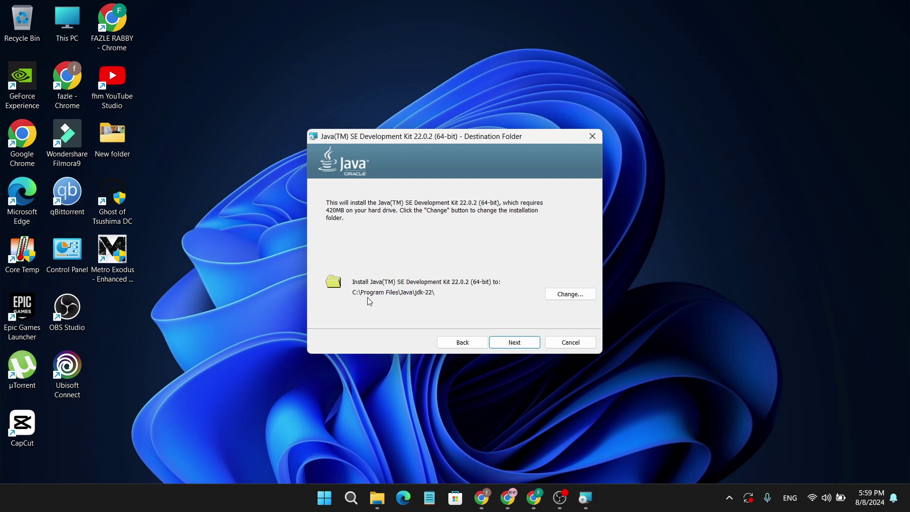
left_click(512, 346)
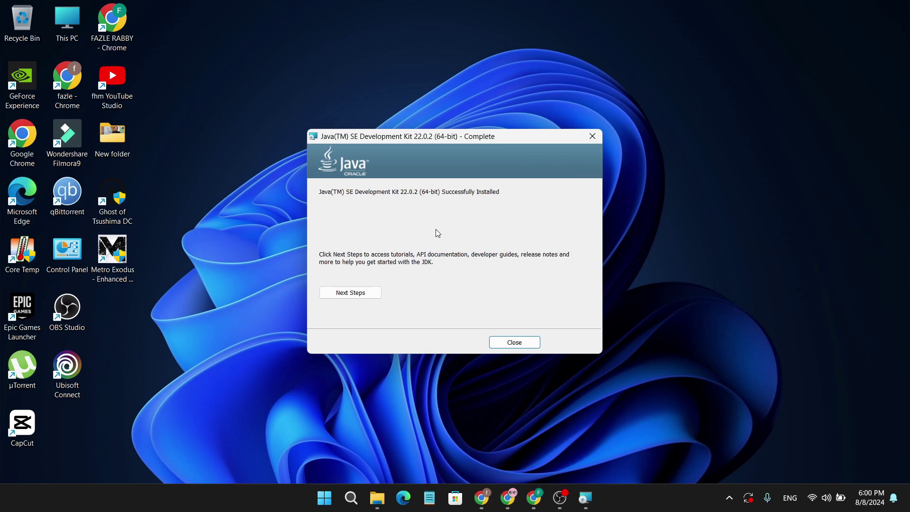
left_click(508, 346)
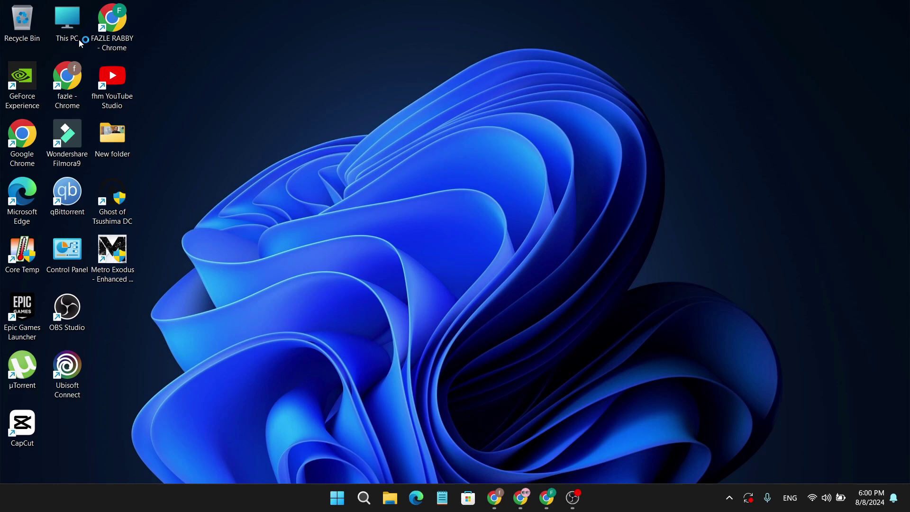
Step: Browse in File Explorer to C:\Program Files\Java\jdk-22\bin
double_click(71, 27)
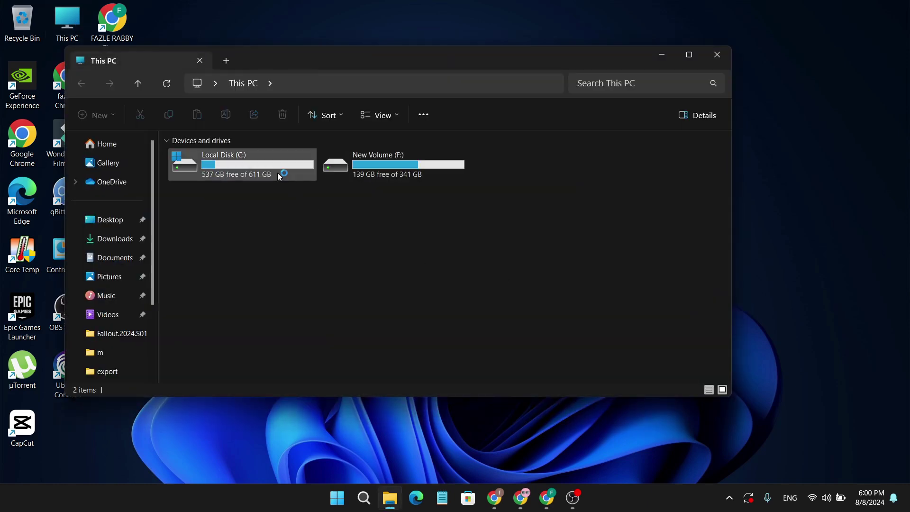
double_click(277, 172)
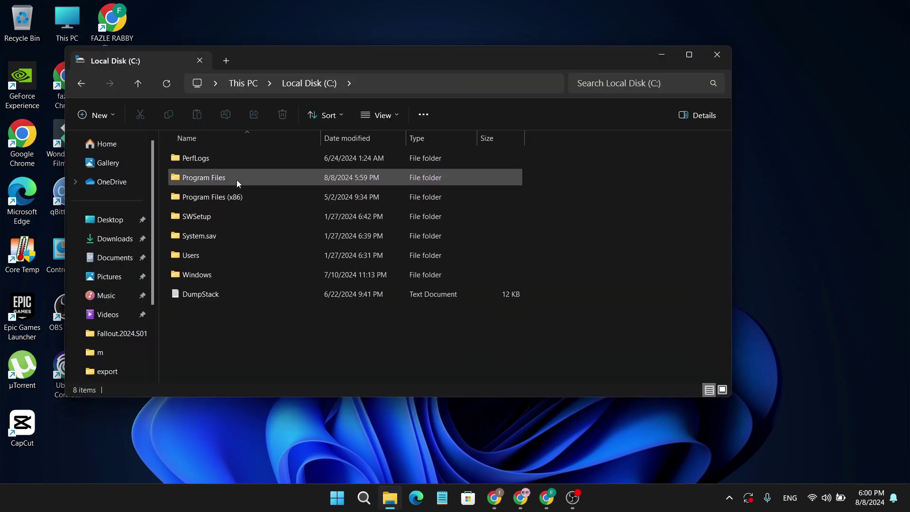
double_click(243, 182)
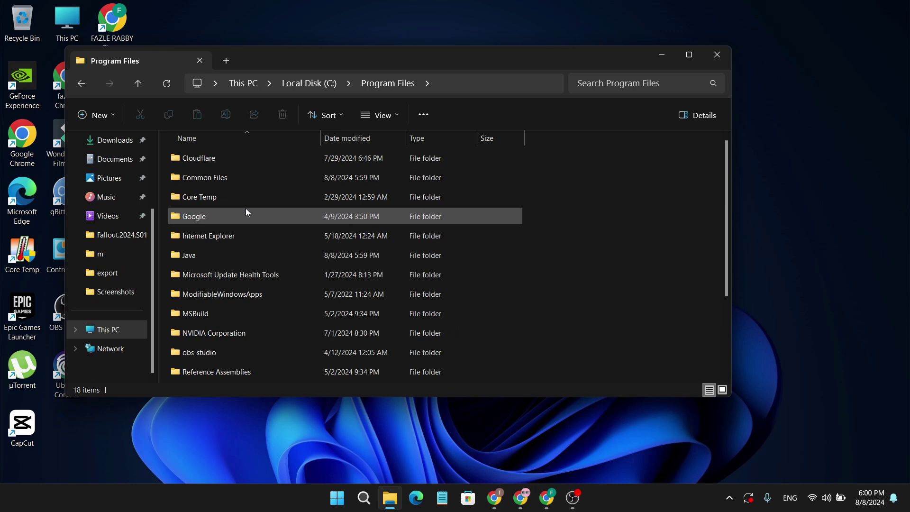
double_click(233, 256)
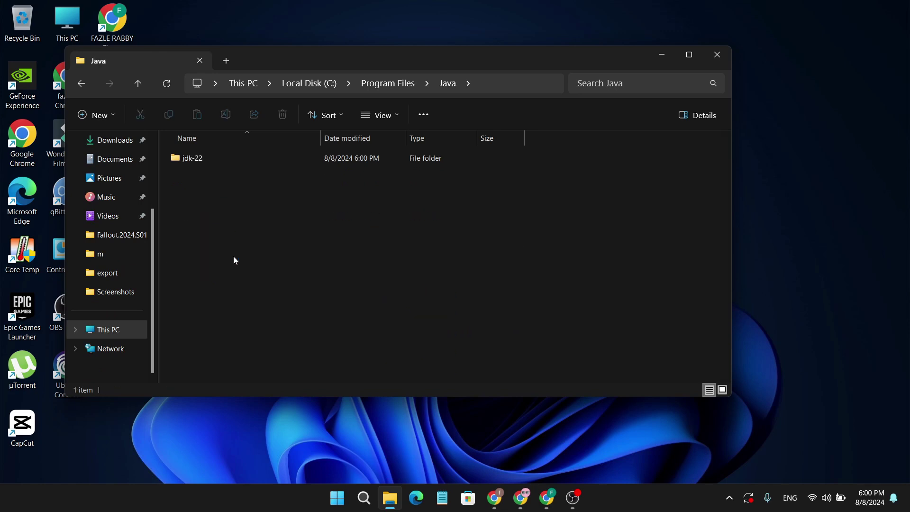
double_click(223, 160)
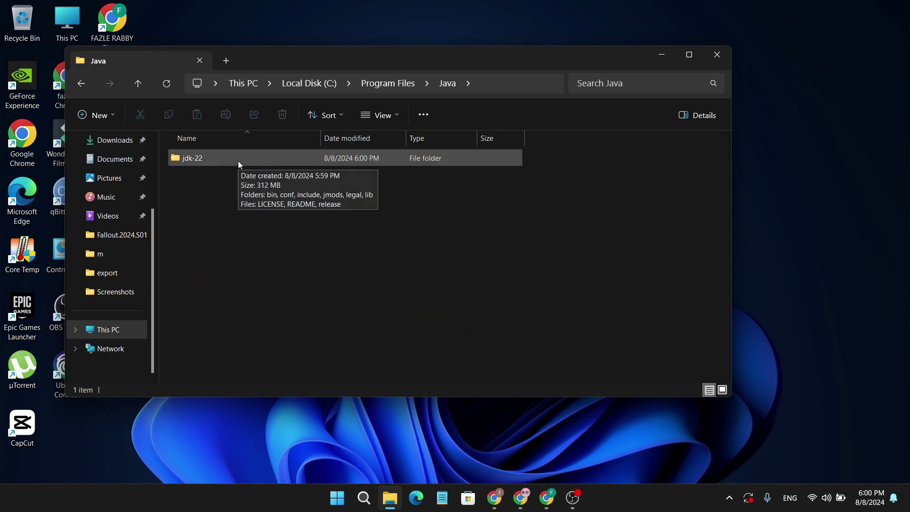
double_click(238, 161)
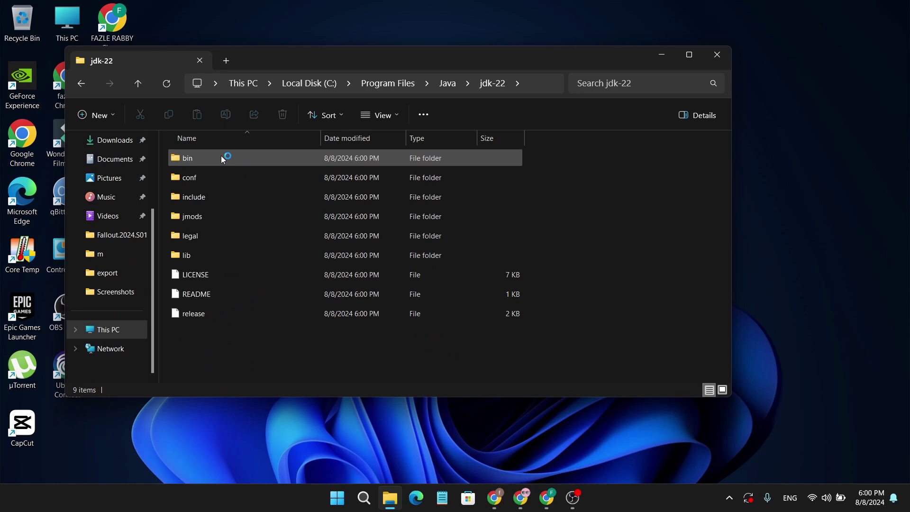
double_click(240, 161)
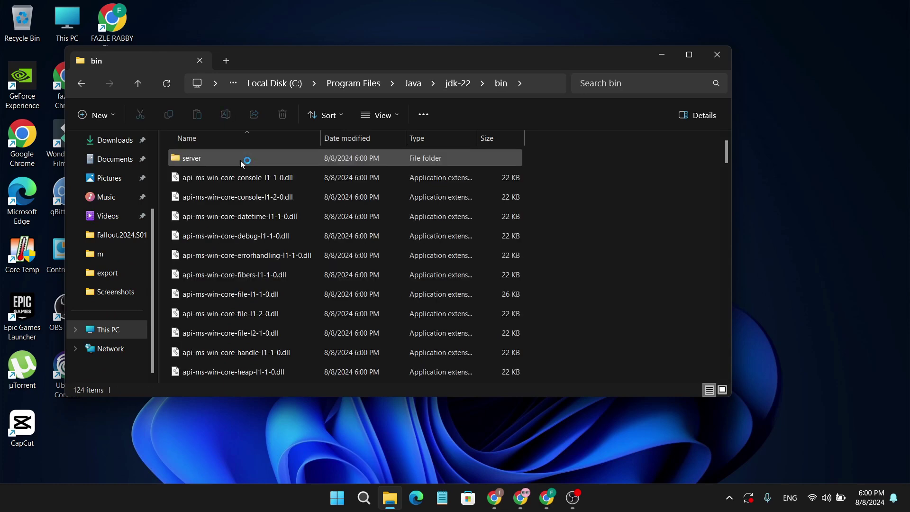
Step: Copy the bin folder's full path, minimize File Explorer, and refresh the desktop
left_click(538, 88)
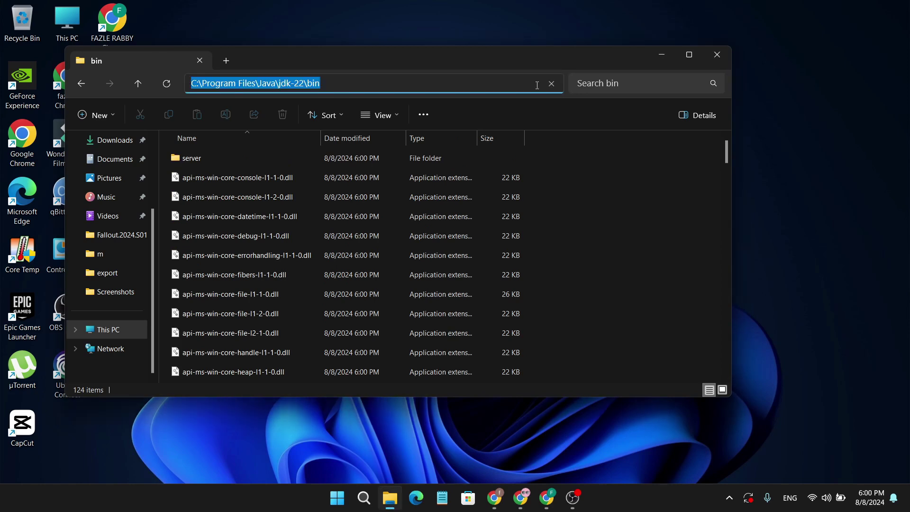
right_click(340, 83)
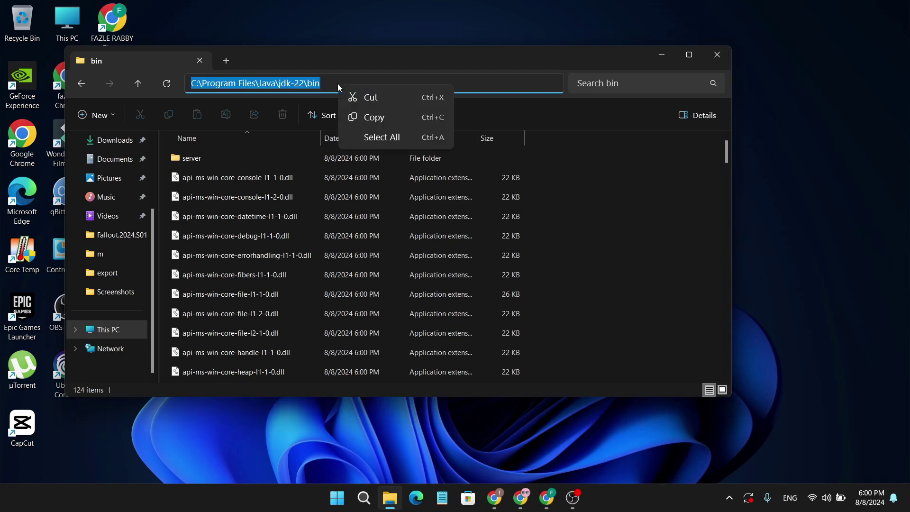
left_click(359, 118)
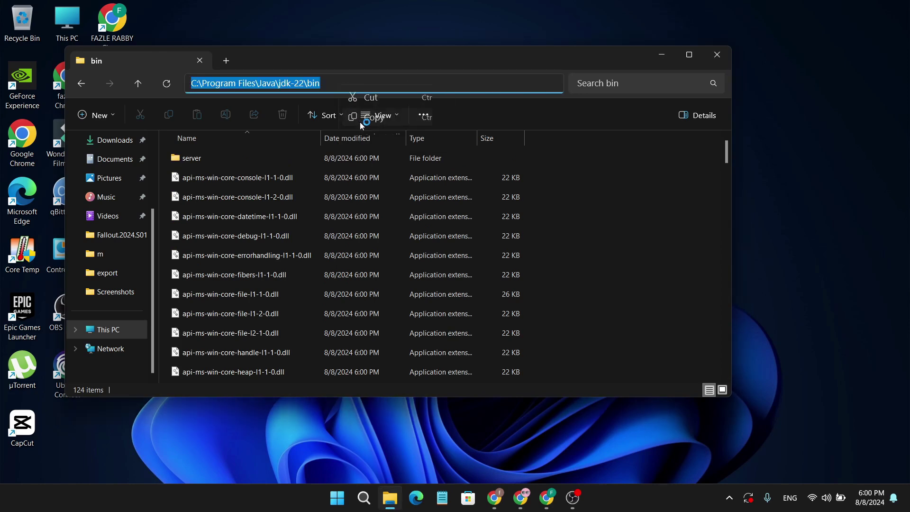
left_click(660, 56)
right_click(449, 163)
left_click(488, 214)
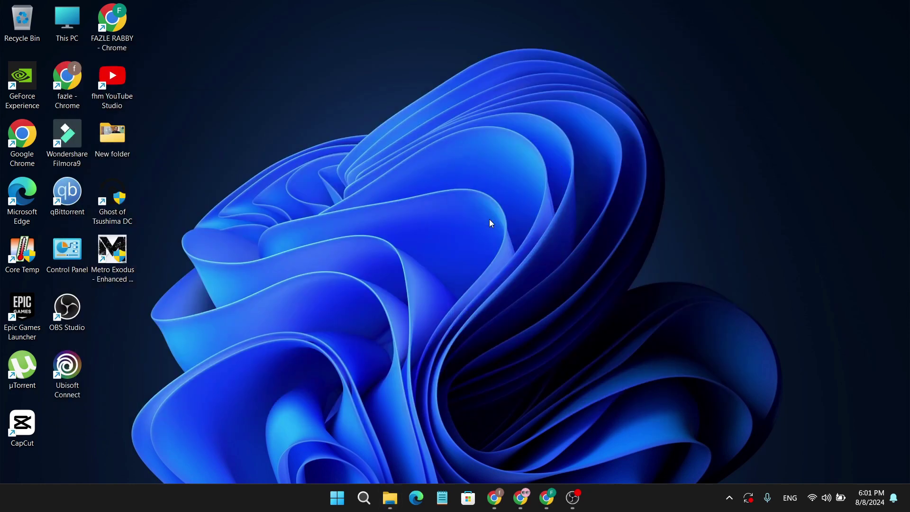
Step: Search 'environment' and open 'Edit the system environment variables'
left_click(364, 498)
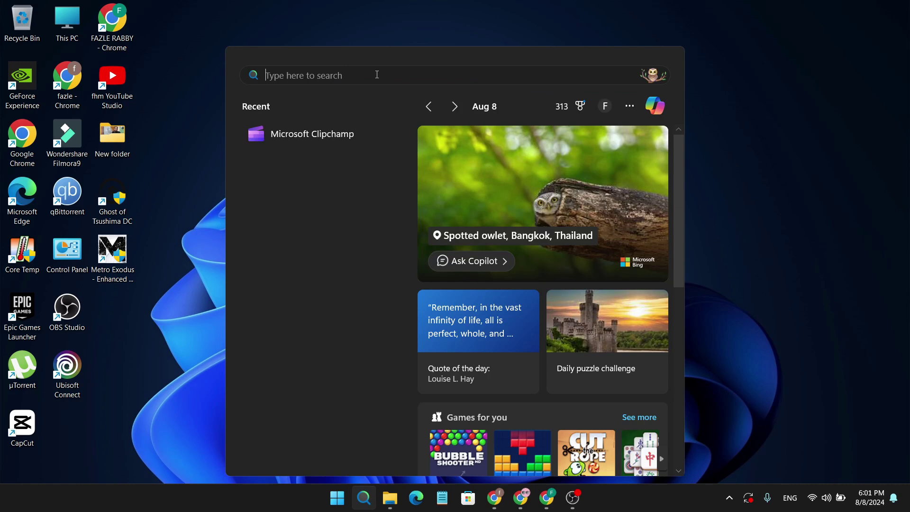
type("environment")
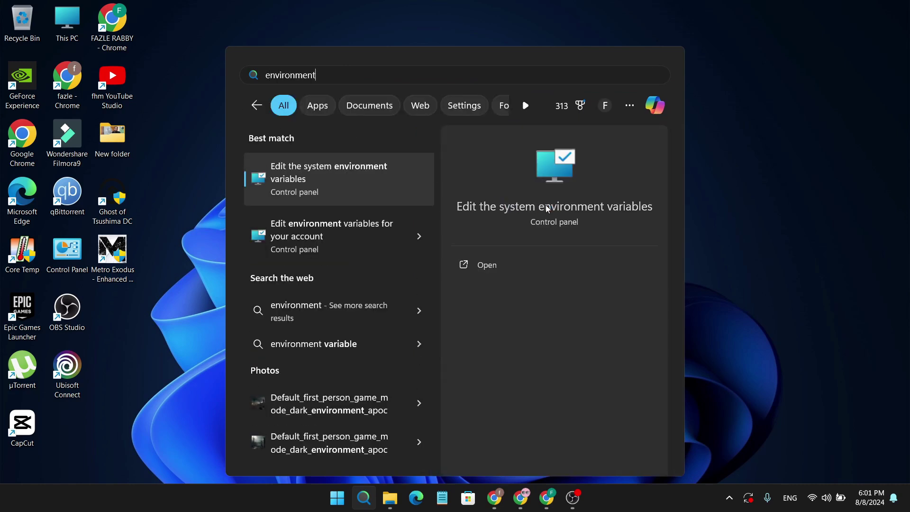
left_click(492, 268)
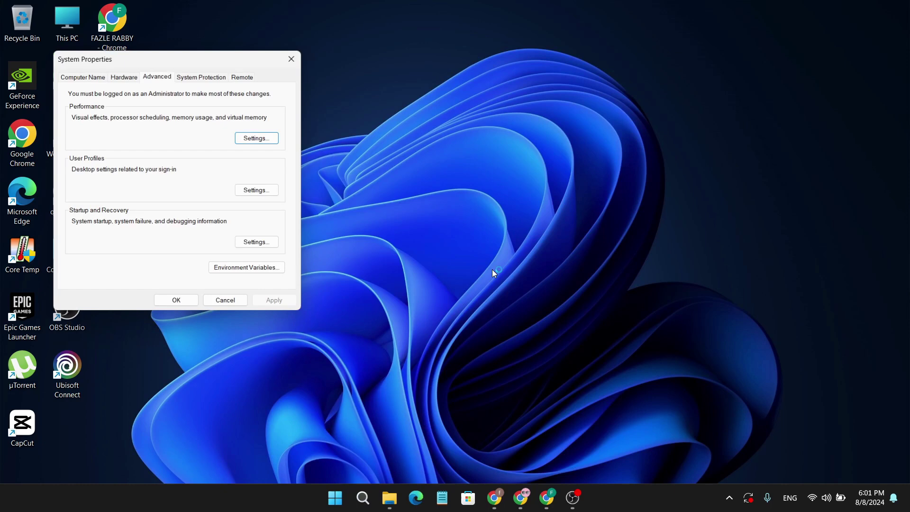
Step: Add C:\Program Files\Java\jdk-22\bin as a new system Path entry and save all dialogs
left_click_drag(227, 56, 472, 89)
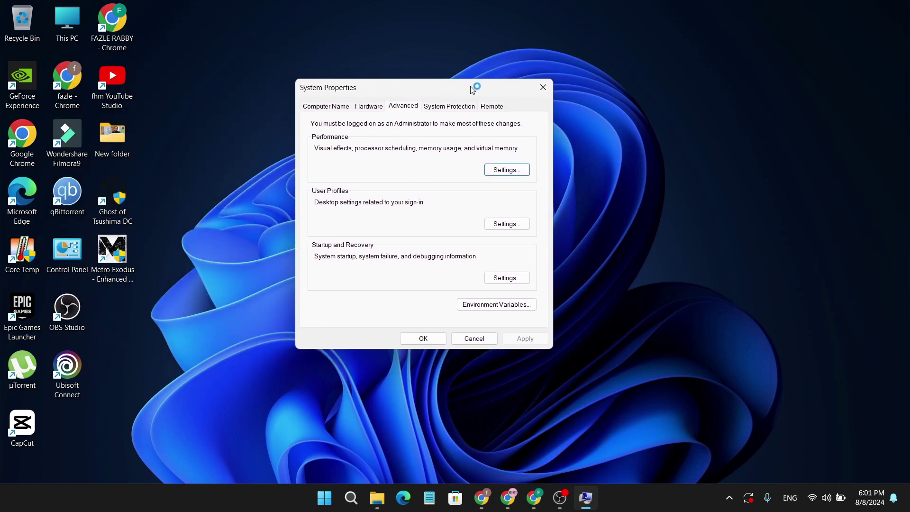
left_click(486, 310)
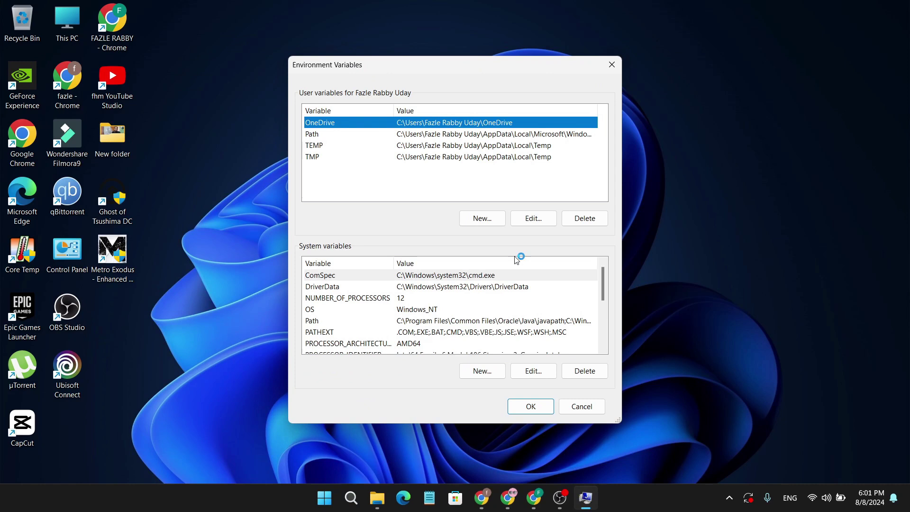
scroll(468, 286, "down", 1)
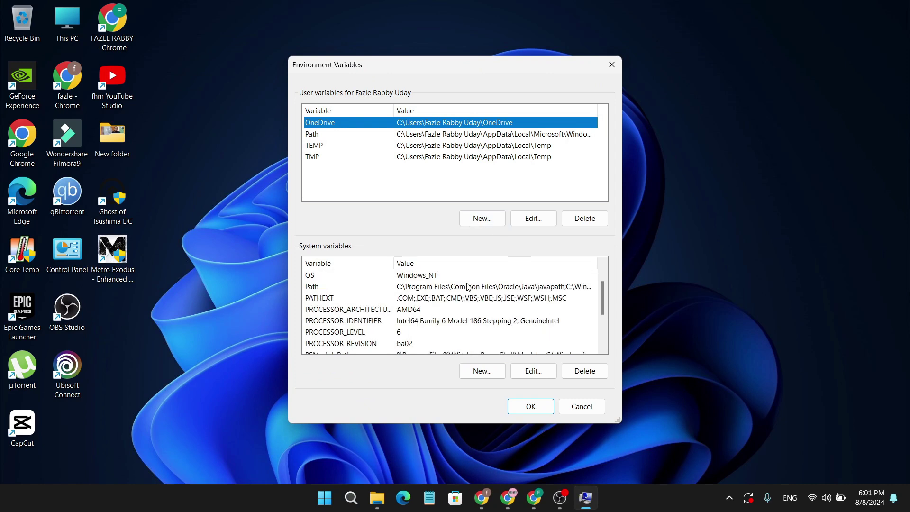
double_click(404, 289)
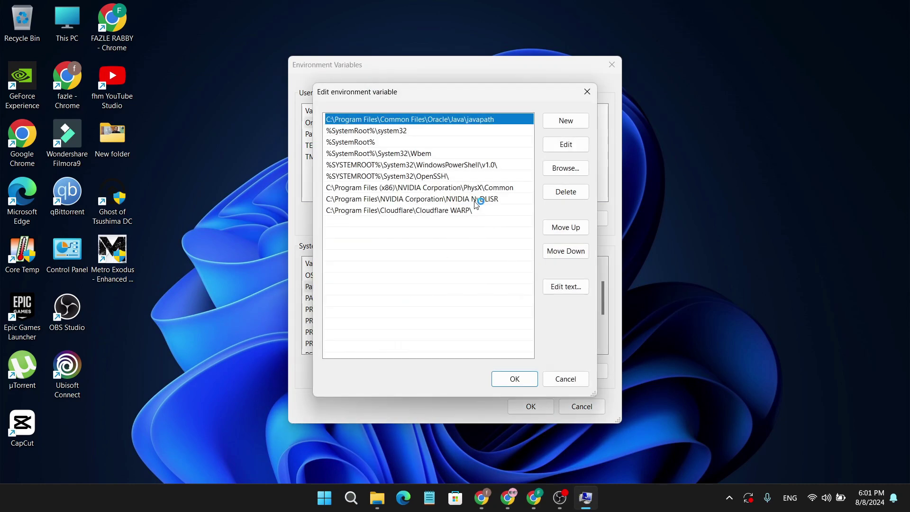
left_click(565, 121)
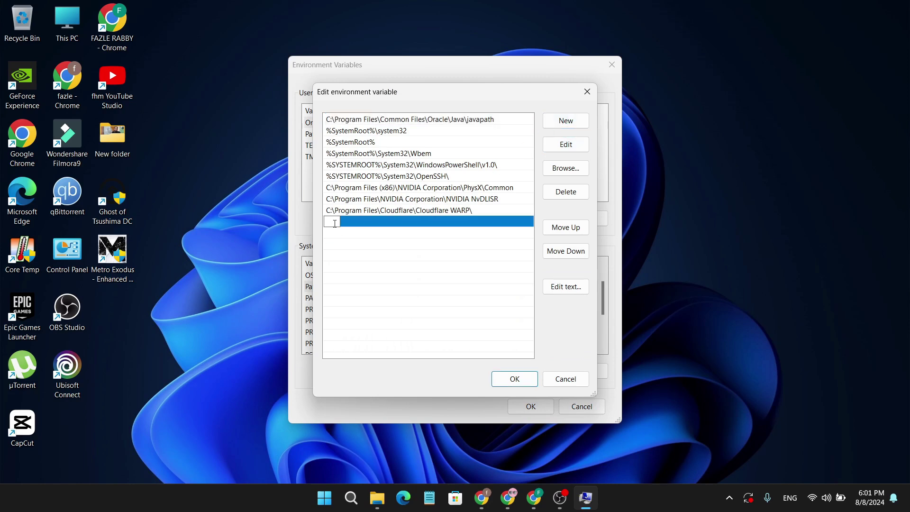
key("ctrl+v")
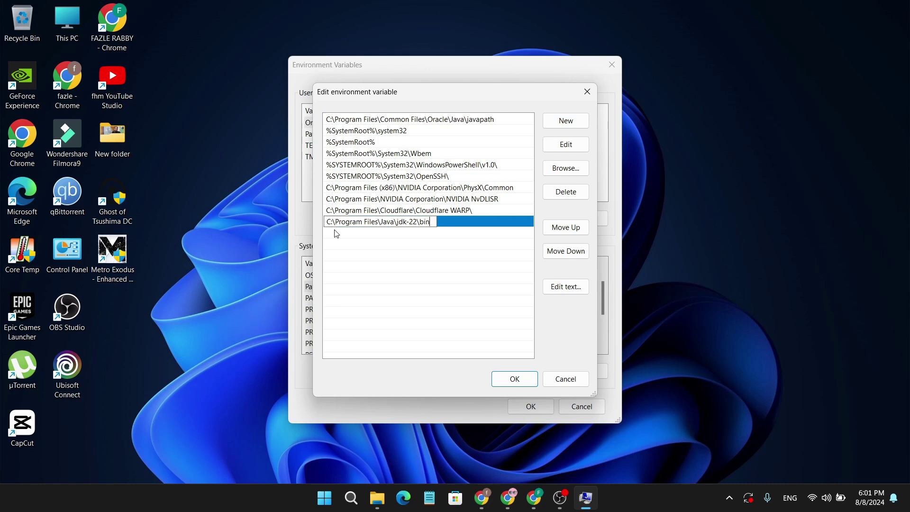
left_click(522, 379)
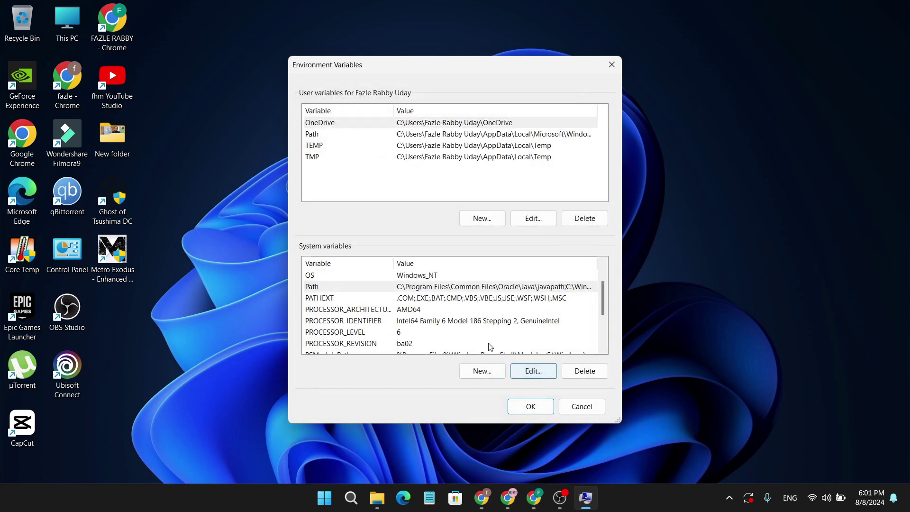
left_click(526, 406)
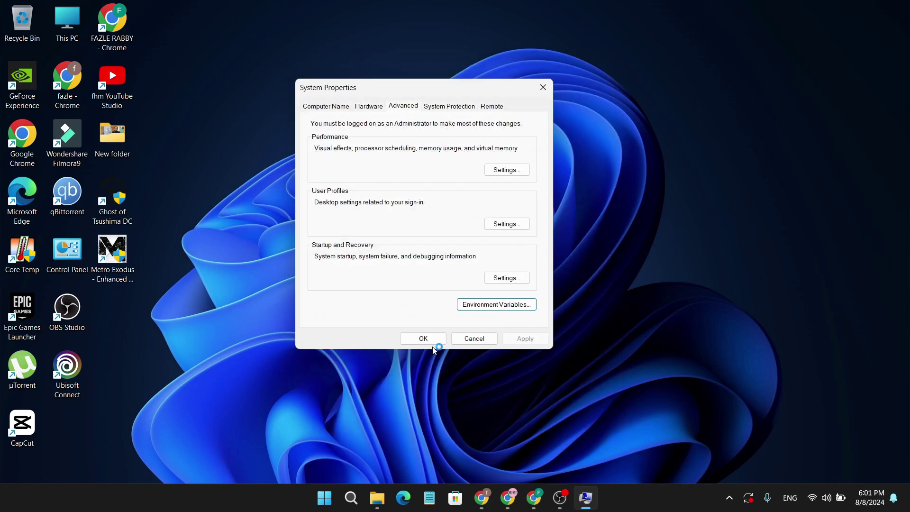
left_click(434, 342)
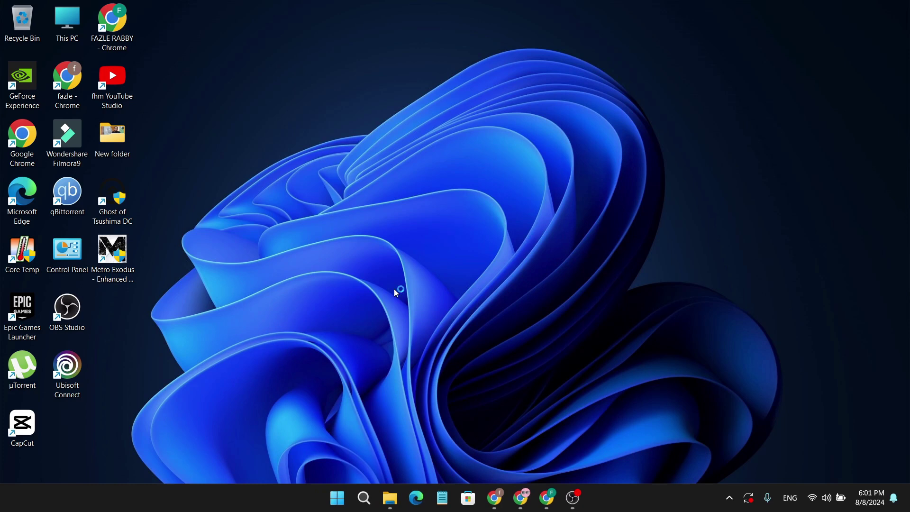
Step: Search 'cmd' and open Command Prompt
left_click(363, 498)
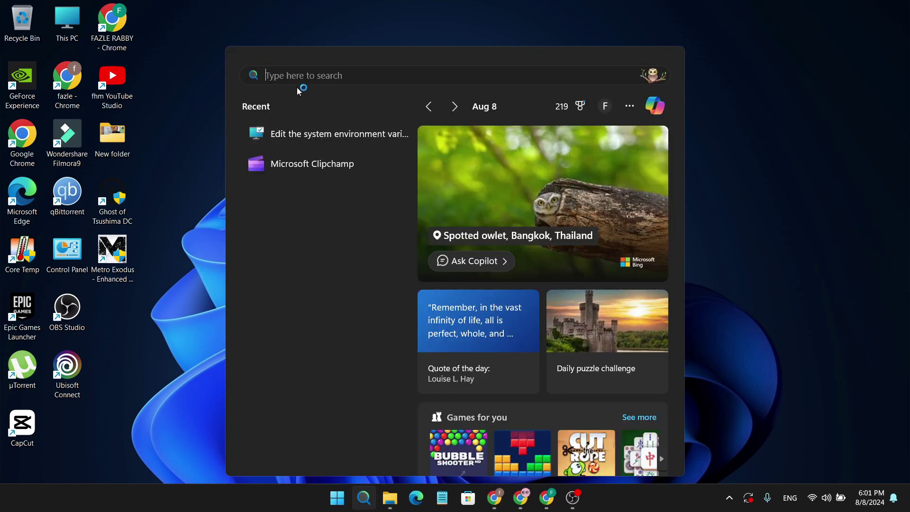
type("cmd")
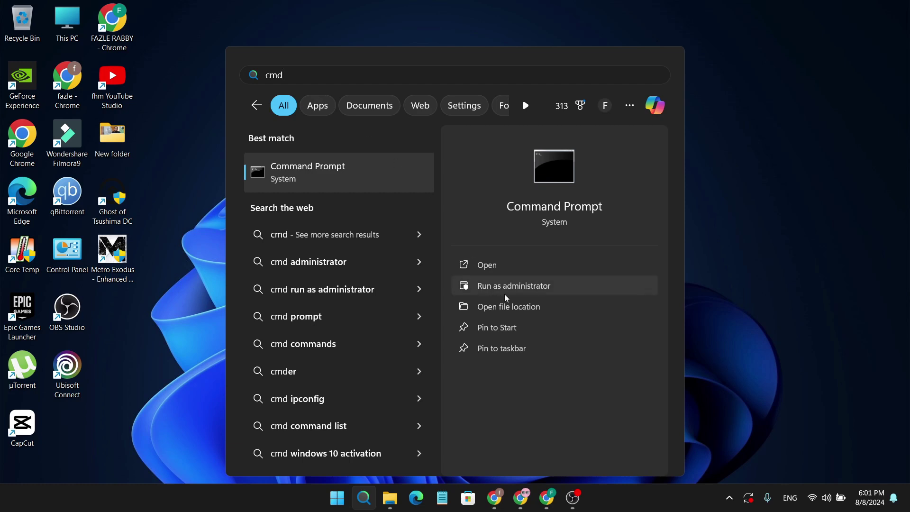
left_click(502, 271)
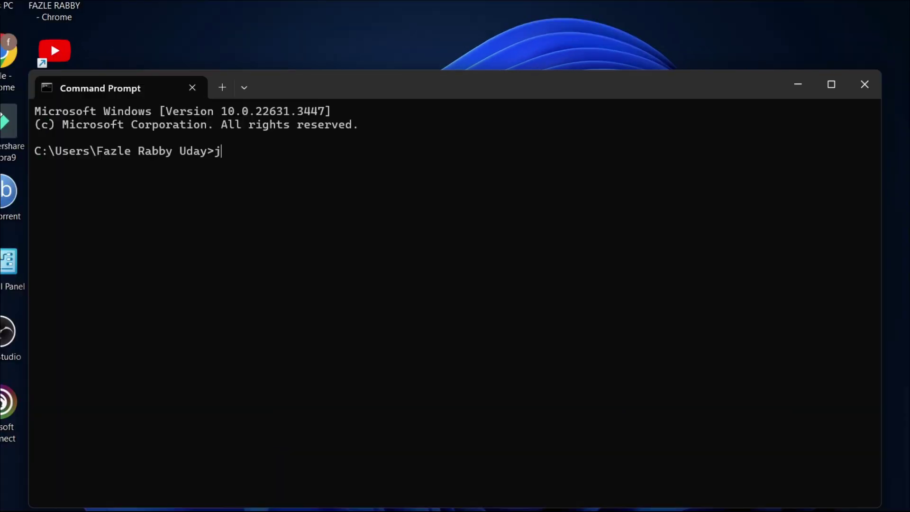
Step: Run 'java --version' in Command Prompt
type("java --version")
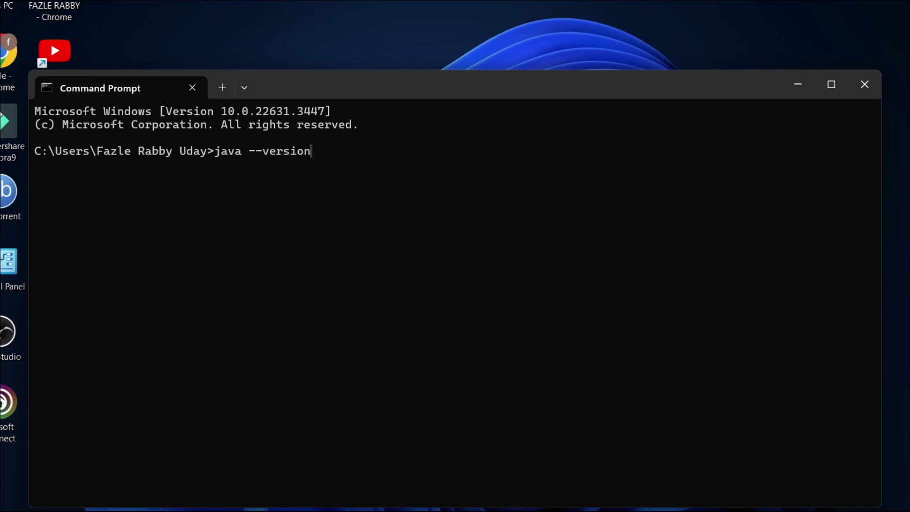
key("Return")
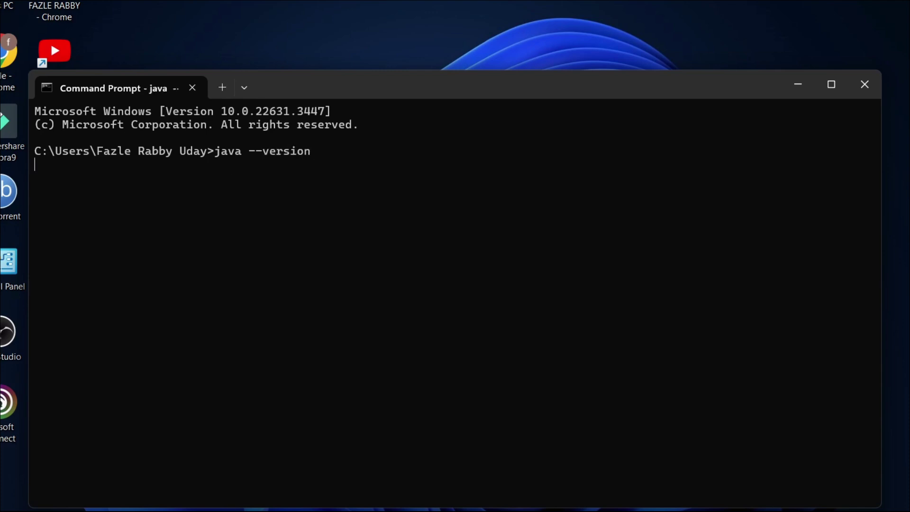